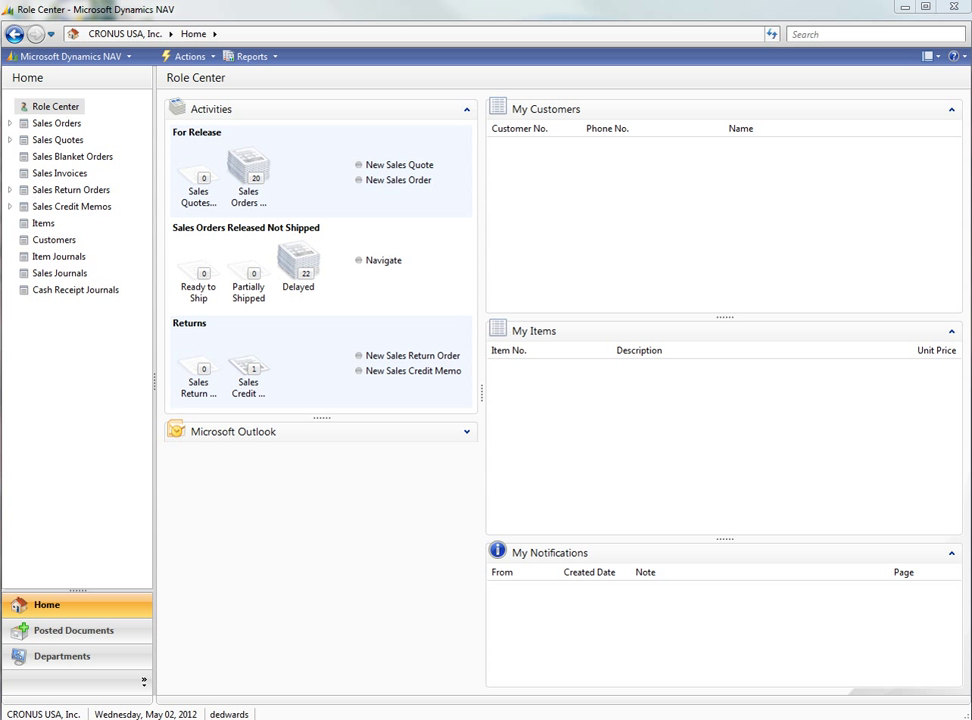
Switch from the Role Center to Departments, showing the Financial Management General Ledger page.
left_click(40, 660)
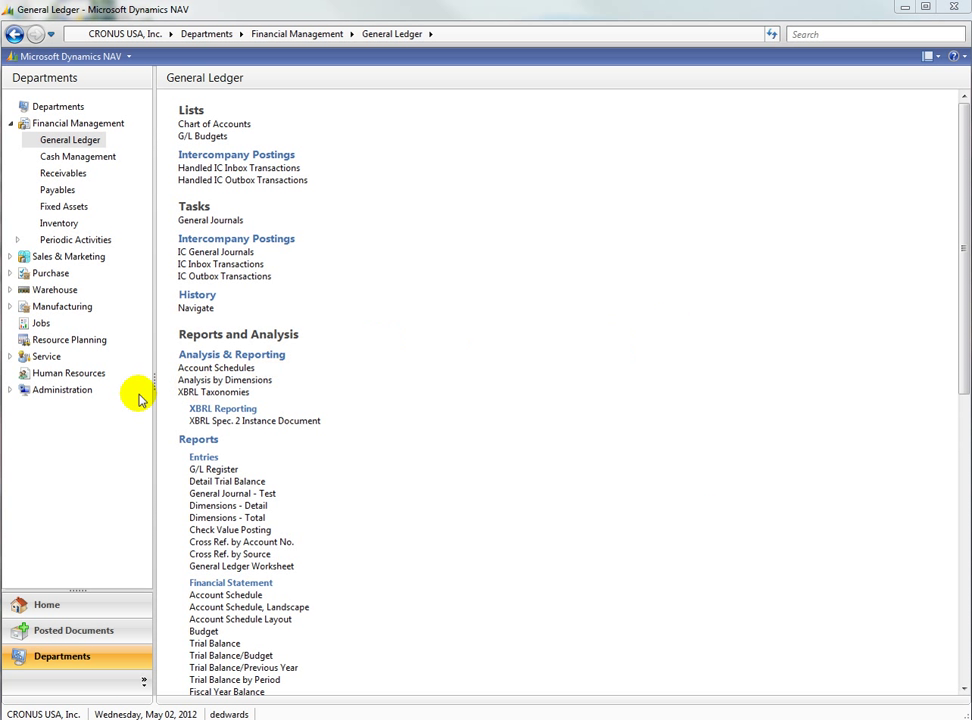
Open Accounting Periods via Financial Management > Periodic Activities > Fiscal Year.
left_click(68, 396)
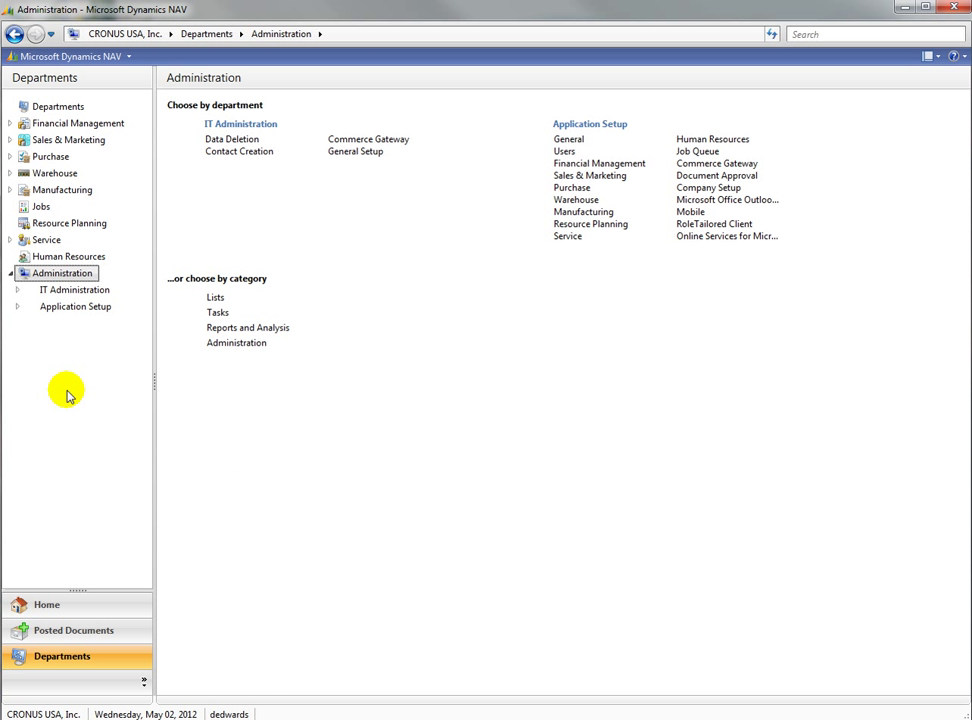
left_click(104, 127)
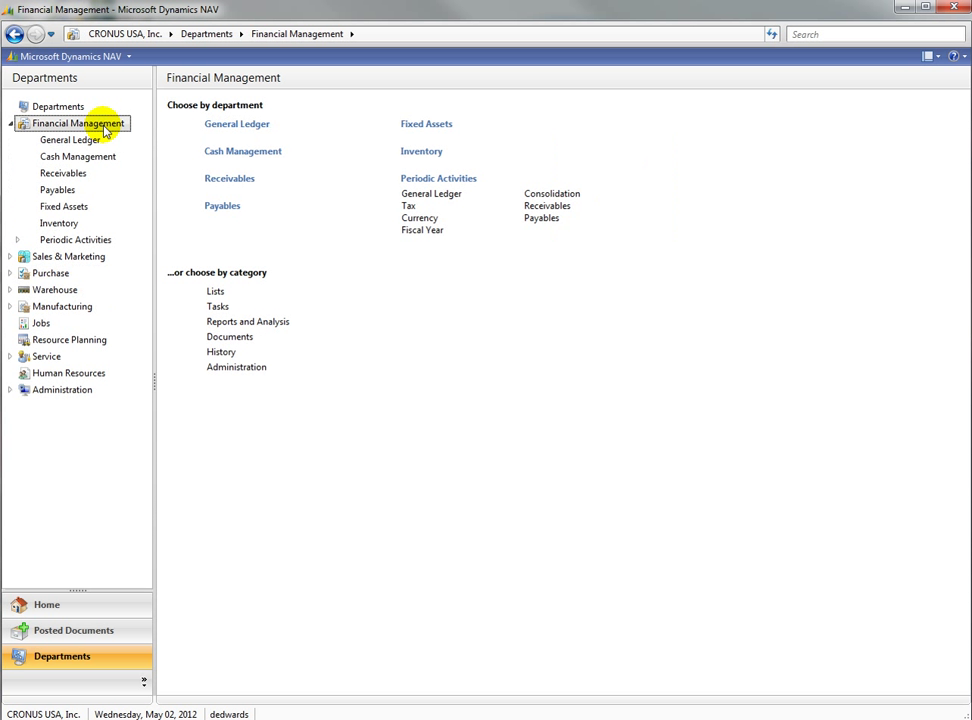
left_click(88, 241)
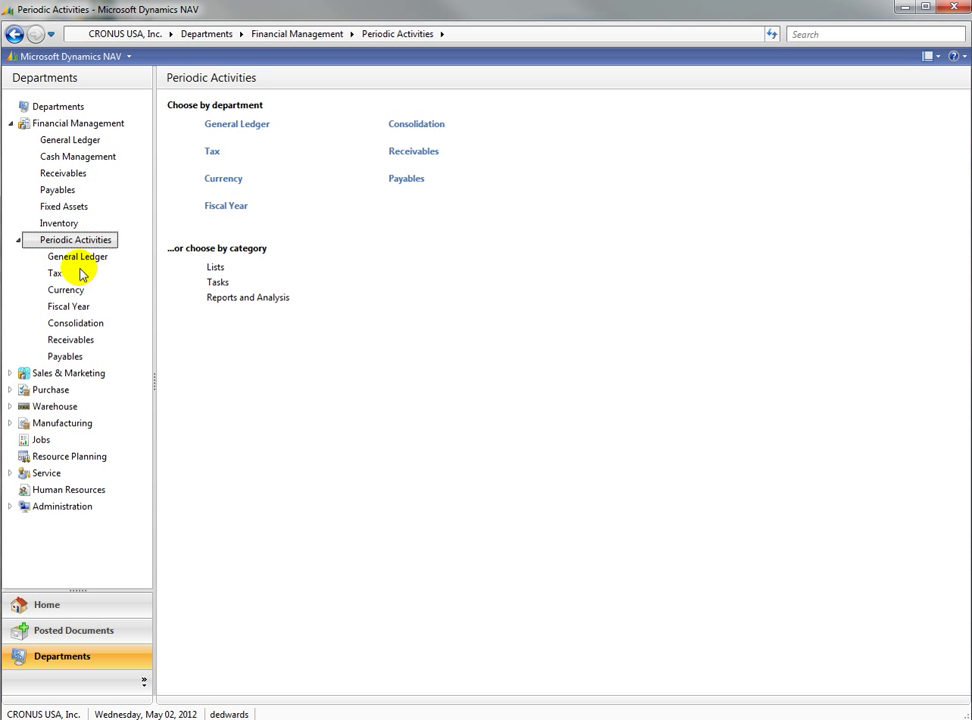
left_click(70, 307)
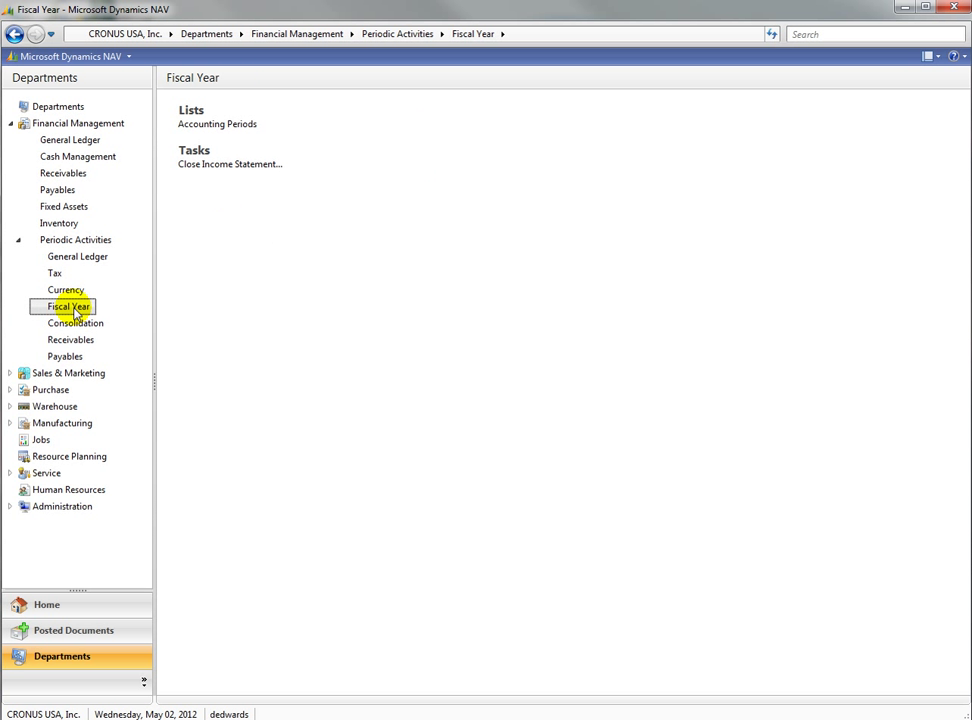
left_click(220, 124)
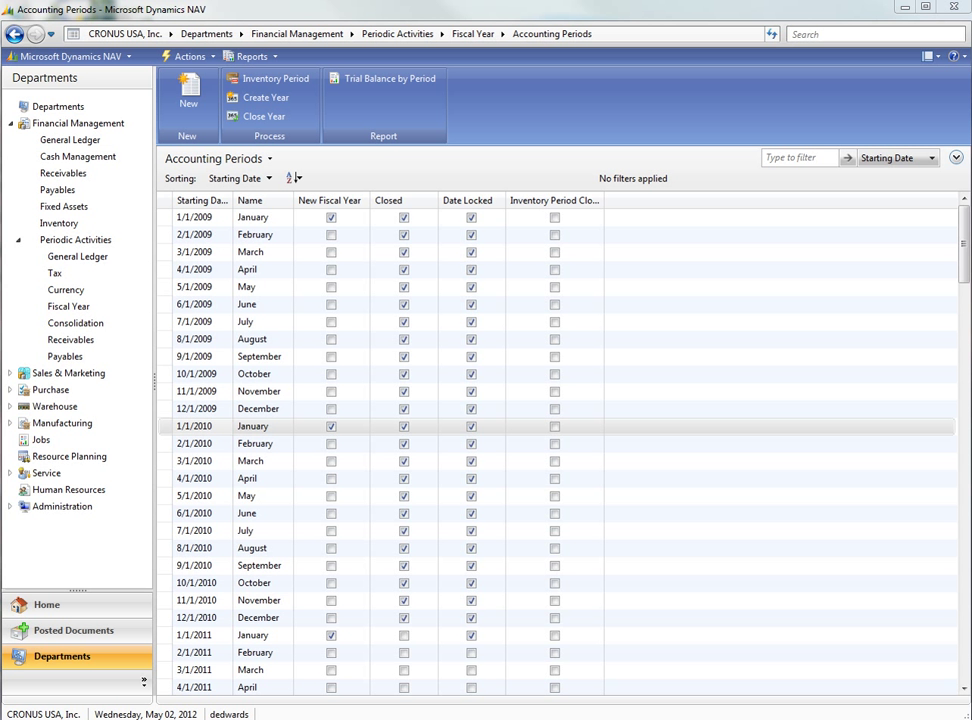
Run Close Year and confirm, closing and date-locking all 2011 accounting periods.
left_click_drag(957, 265, 961, 325)
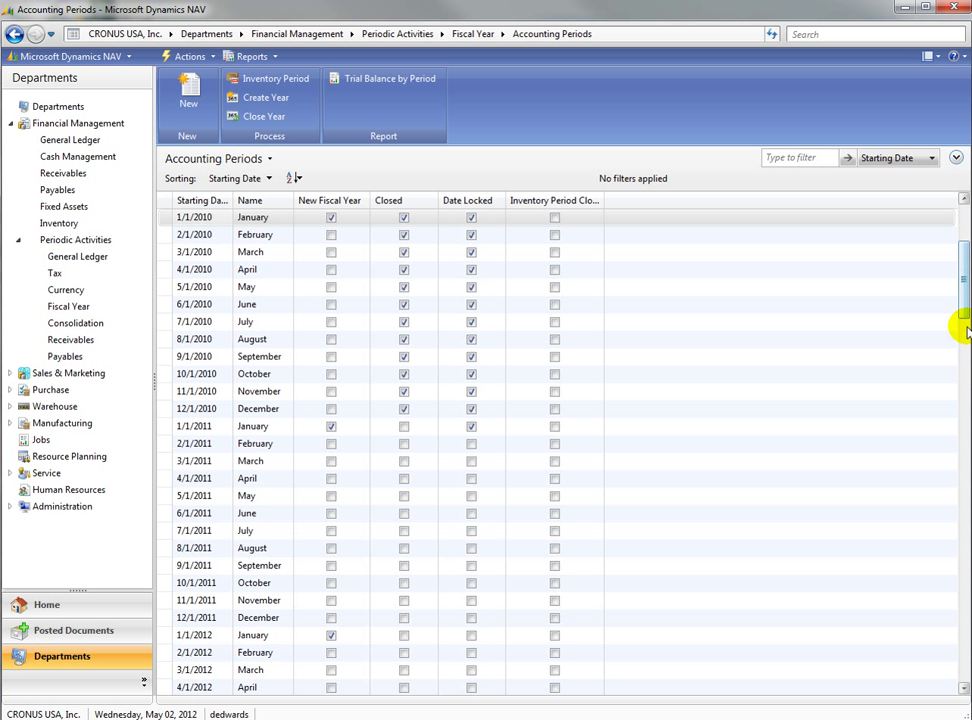
left_click(261, 117)
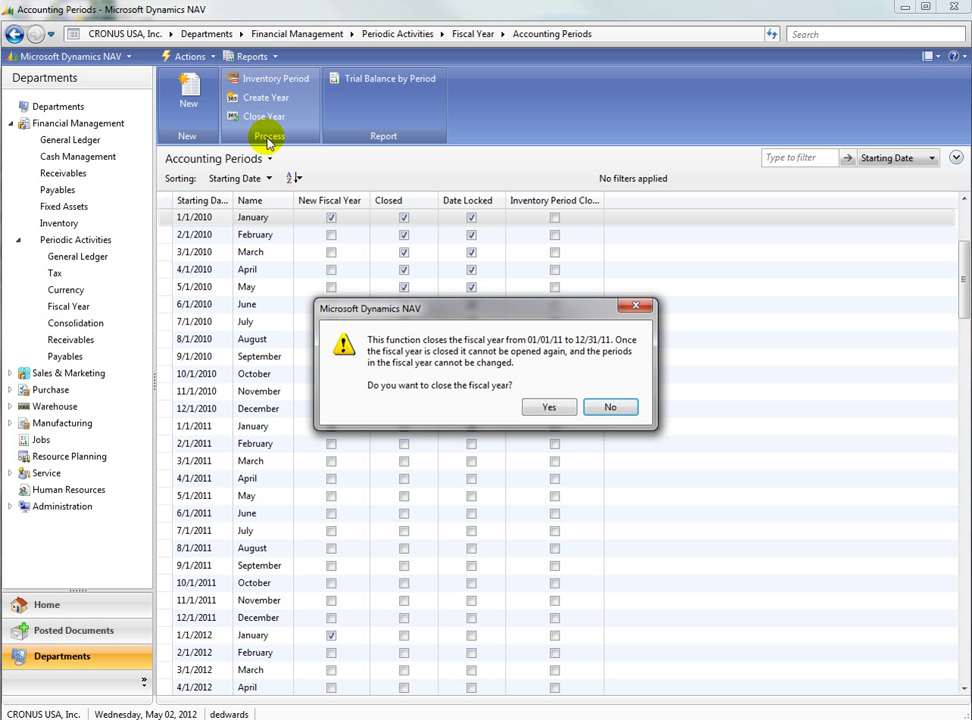
left_click(547, 407)
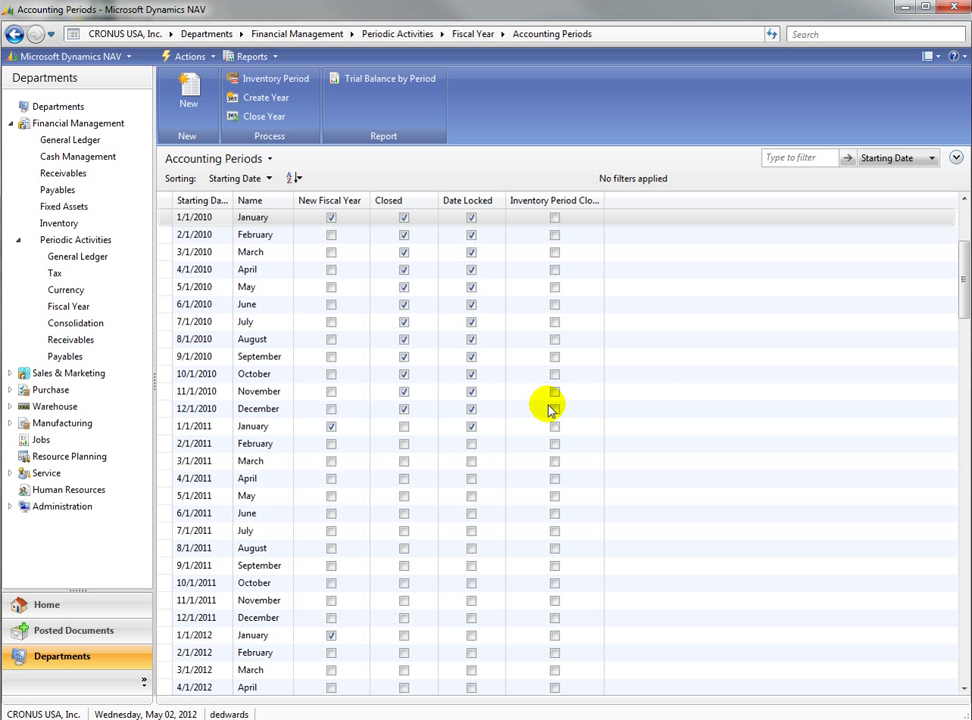
scroll(581, 402, "down", 4)
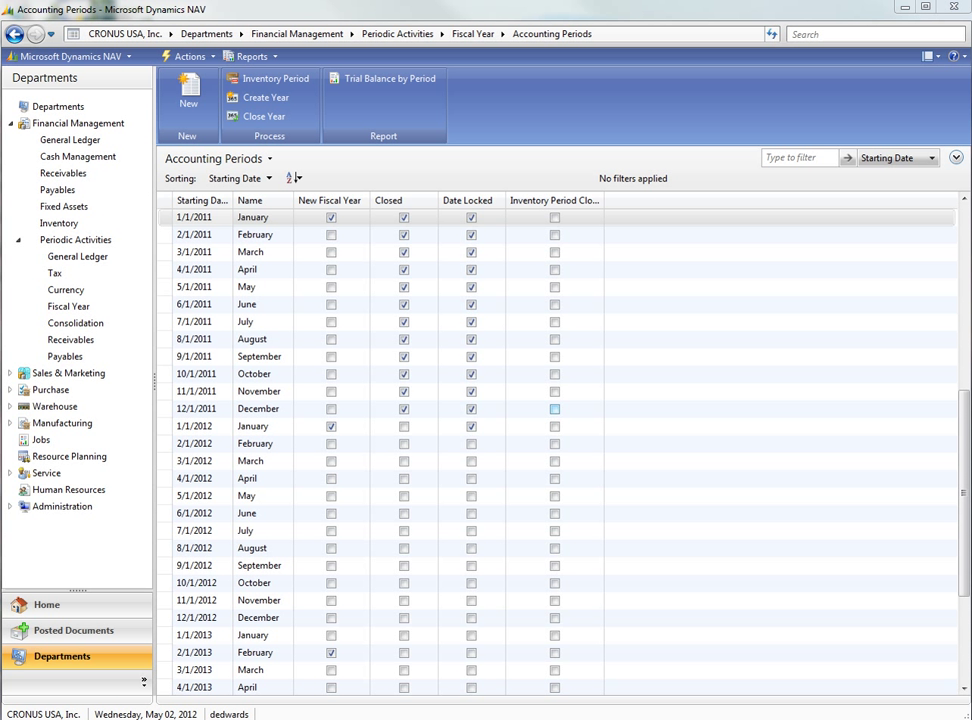
Create a new fiscal year of 12 periods of 1M, then close the Accounting Periods list.
left_click(258, 101)
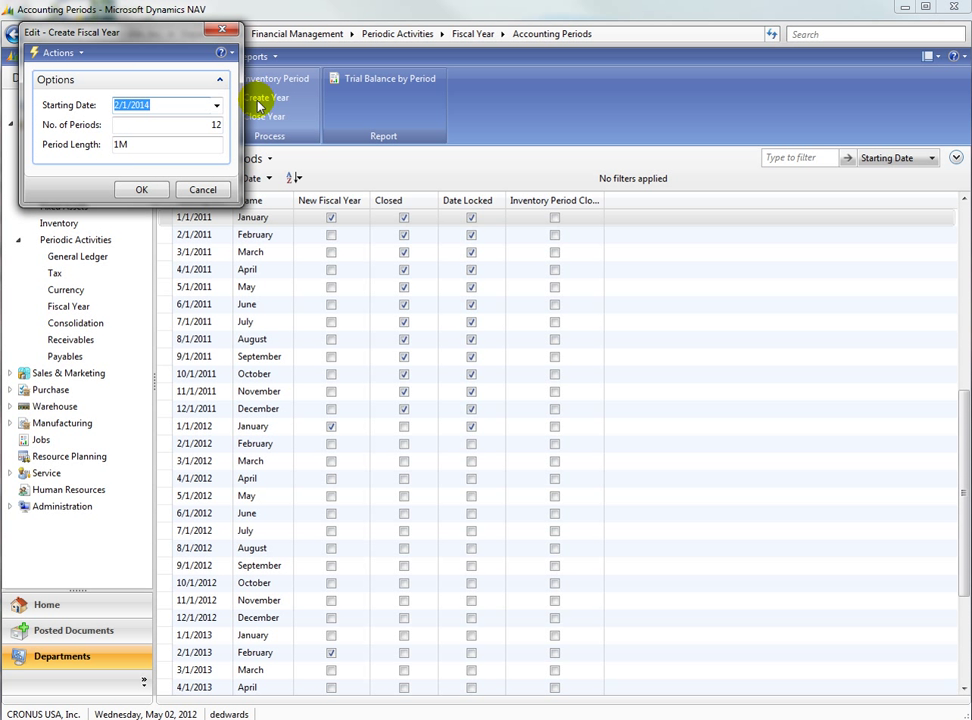
left_click(139, 190)
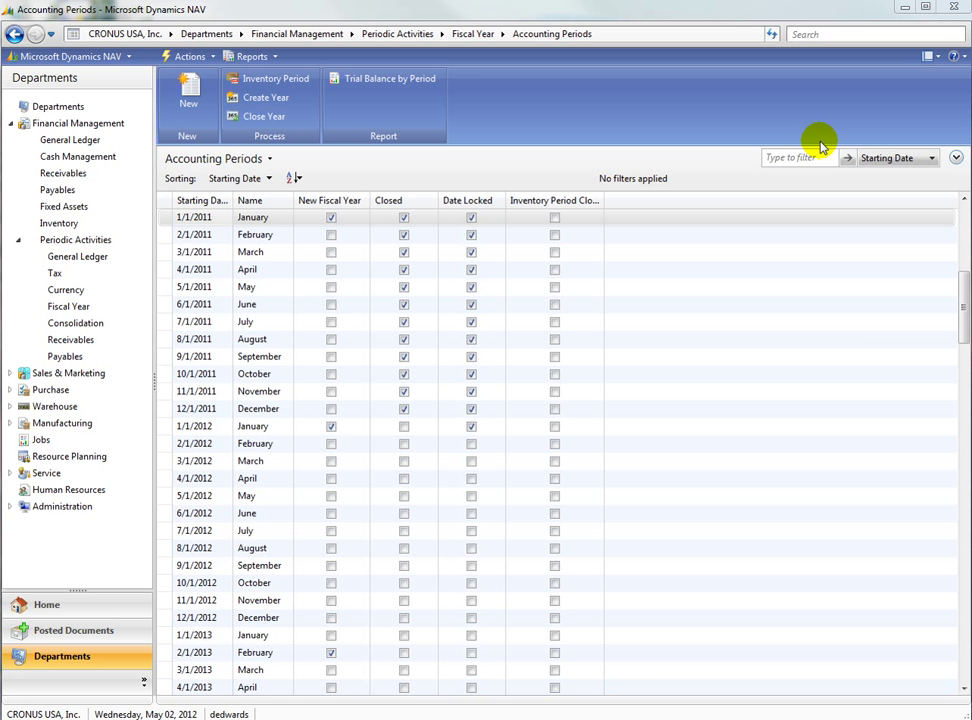
left_click(960, 10)
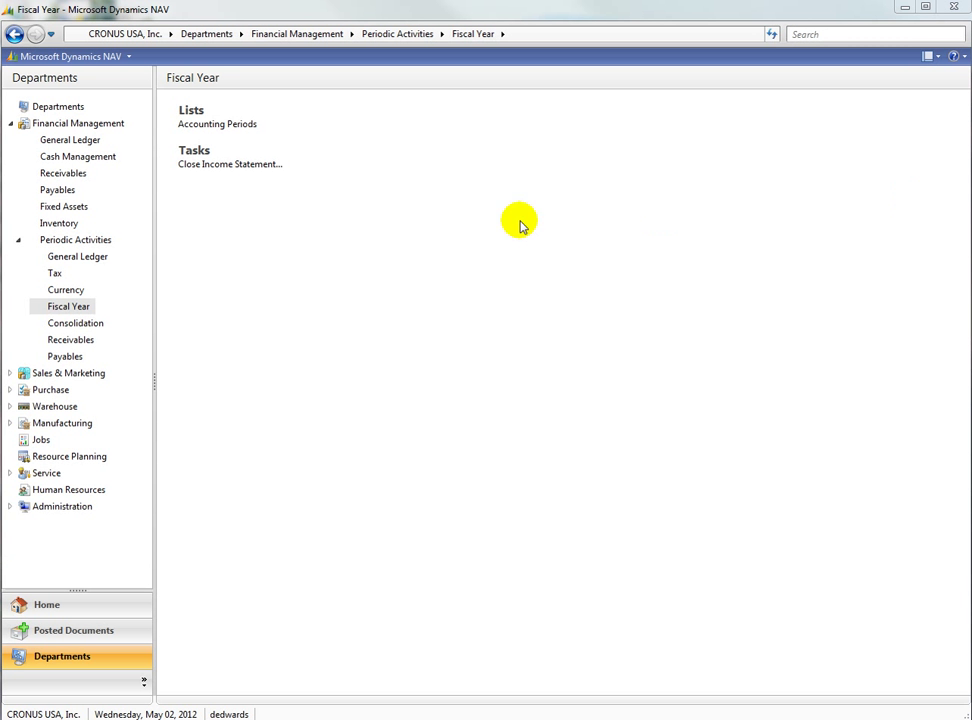
Run Close Income Statement with Document No. 'Close Year 2011' and description 'Close Income Statement 2011'.
left_click(234, 166)
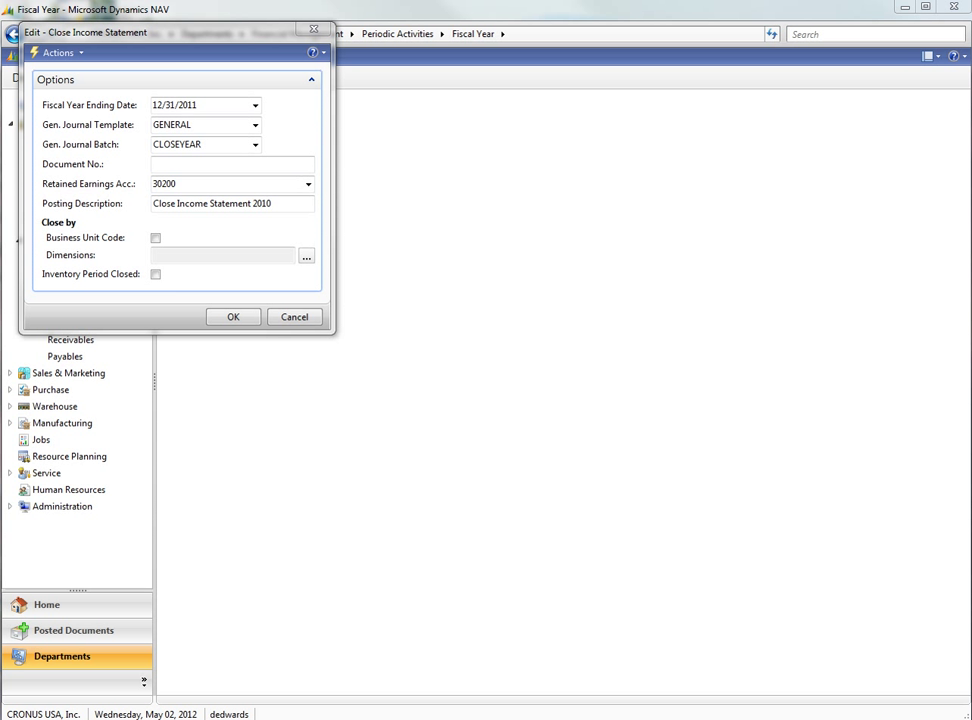
left_click(214, 164)
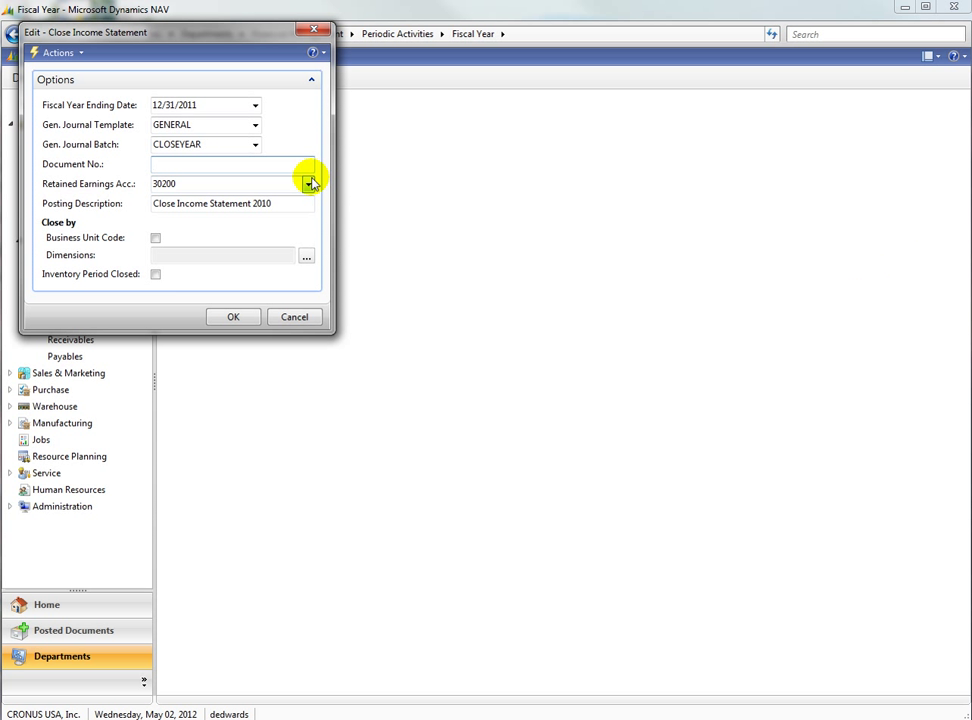
type("Close Ye")
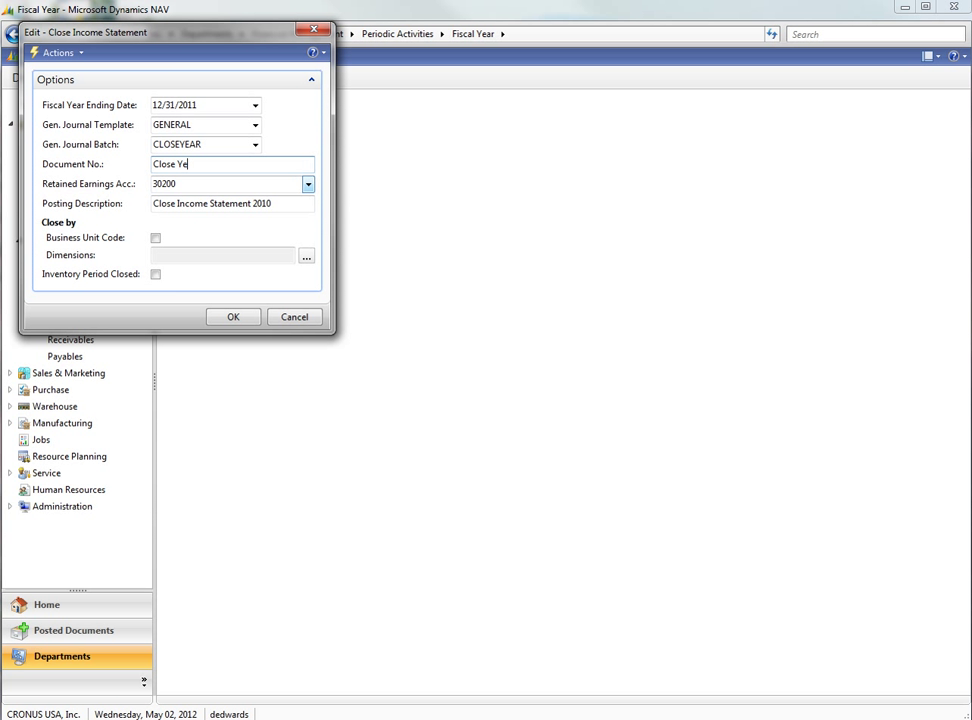
type("ar 2011")
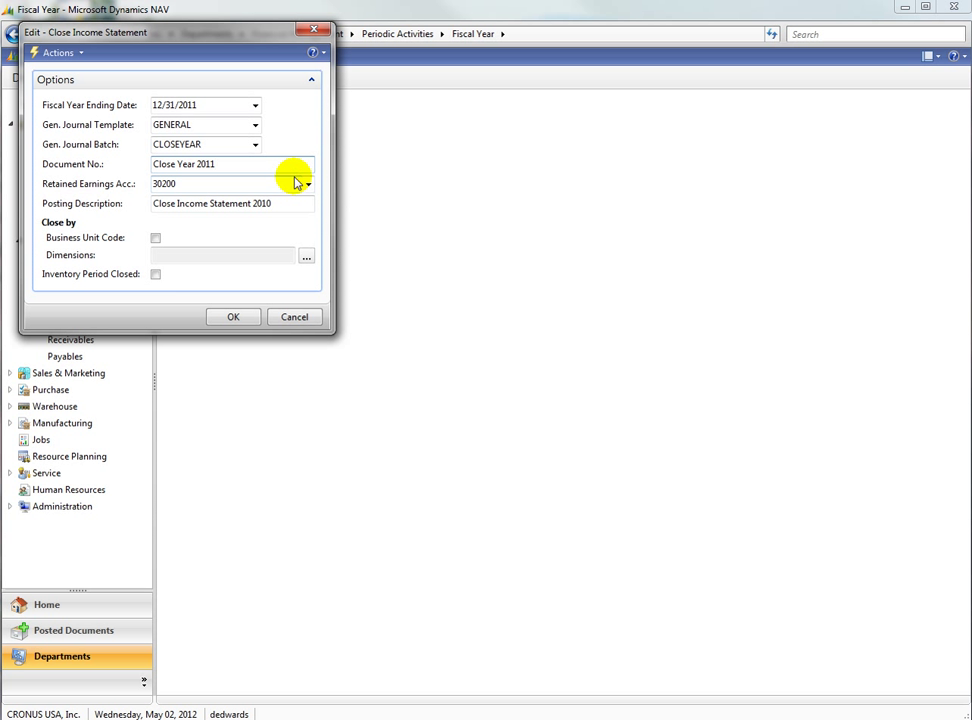
left_click(278, 205)
left_click(278, 205)
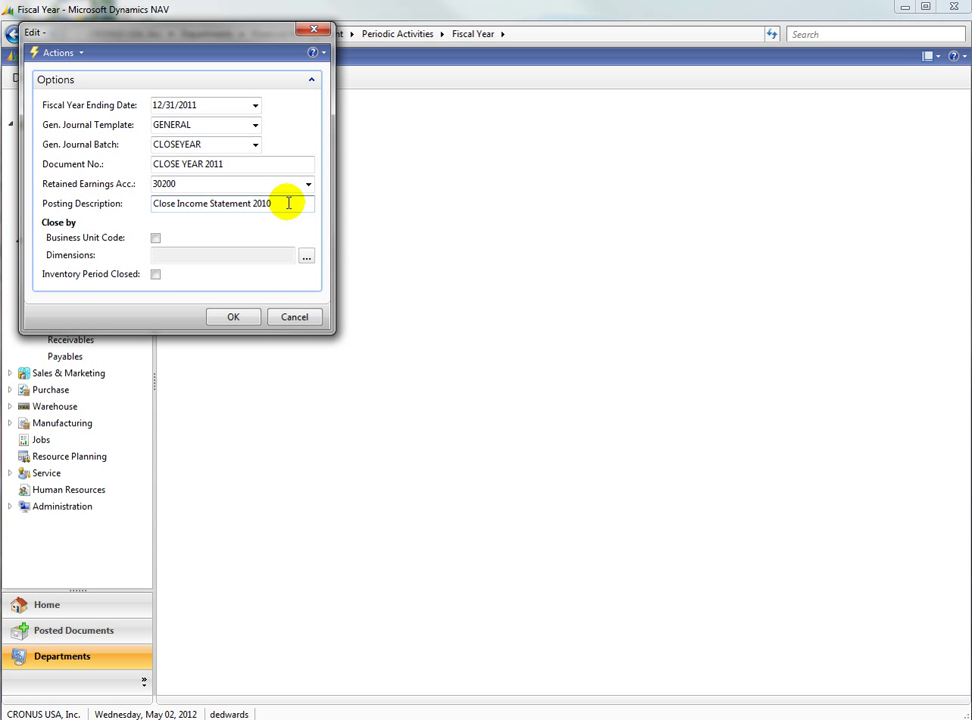
key("BackSpace")
type("1")
left_click(230, 317)
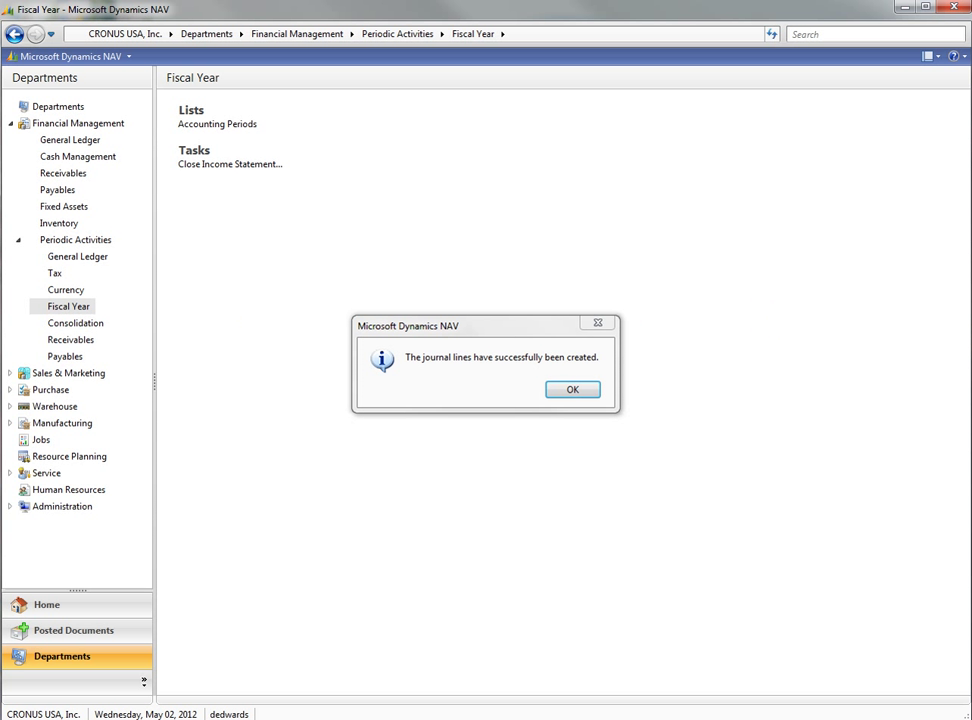
left_click(575, 390)
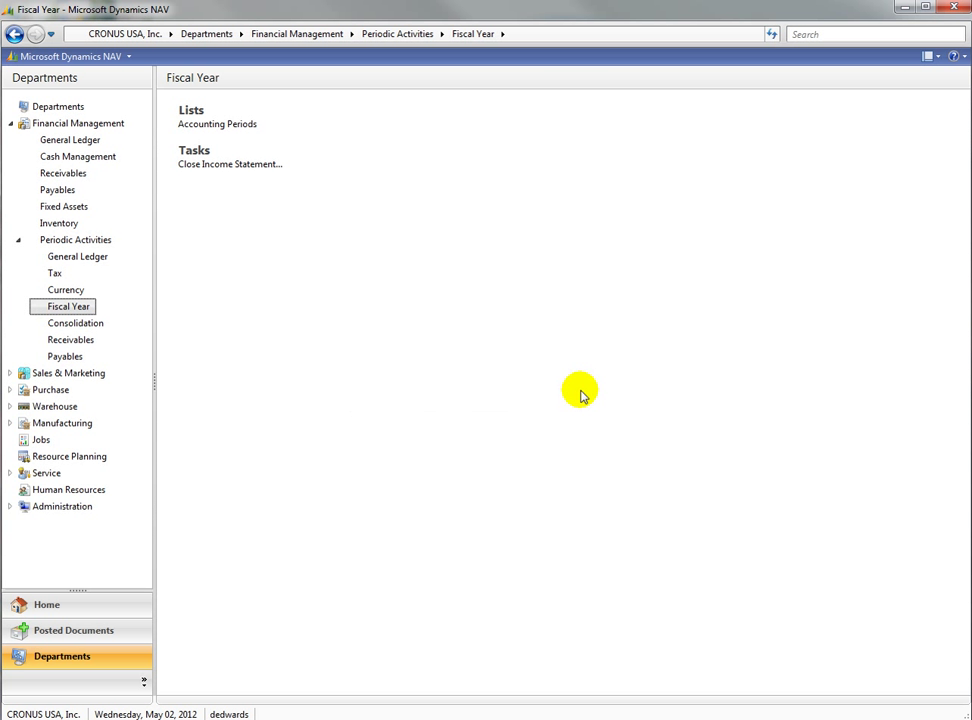
Return to the Financial Management General Ledger page.
left_click(61, 143)
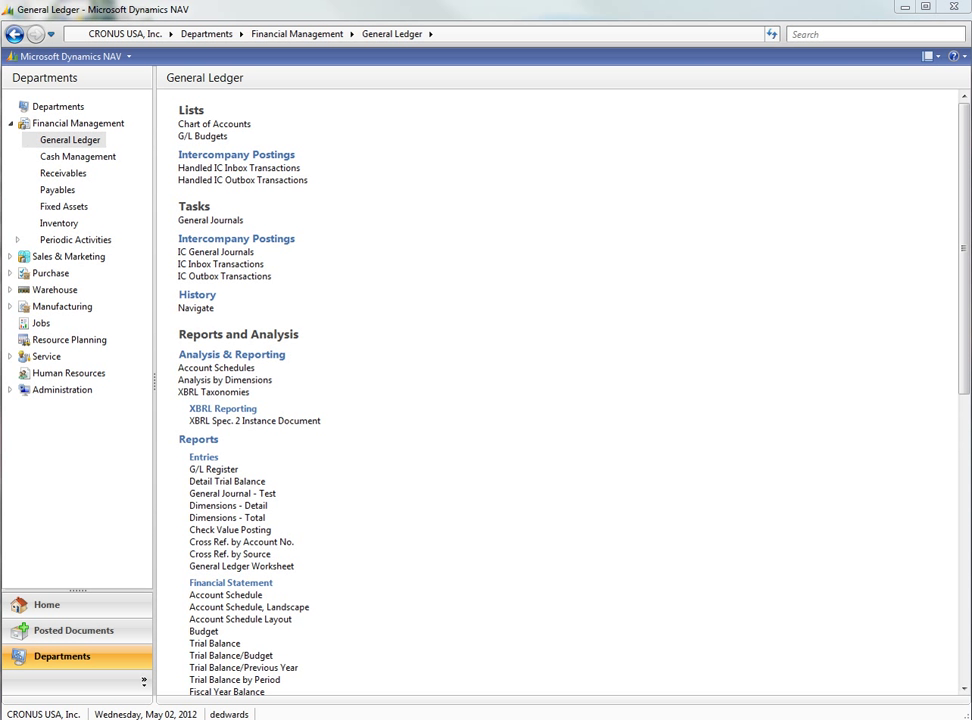
Post the CLOSEYEAR General Journal closing lines and close the emptied journal.
left_click(196, 224)
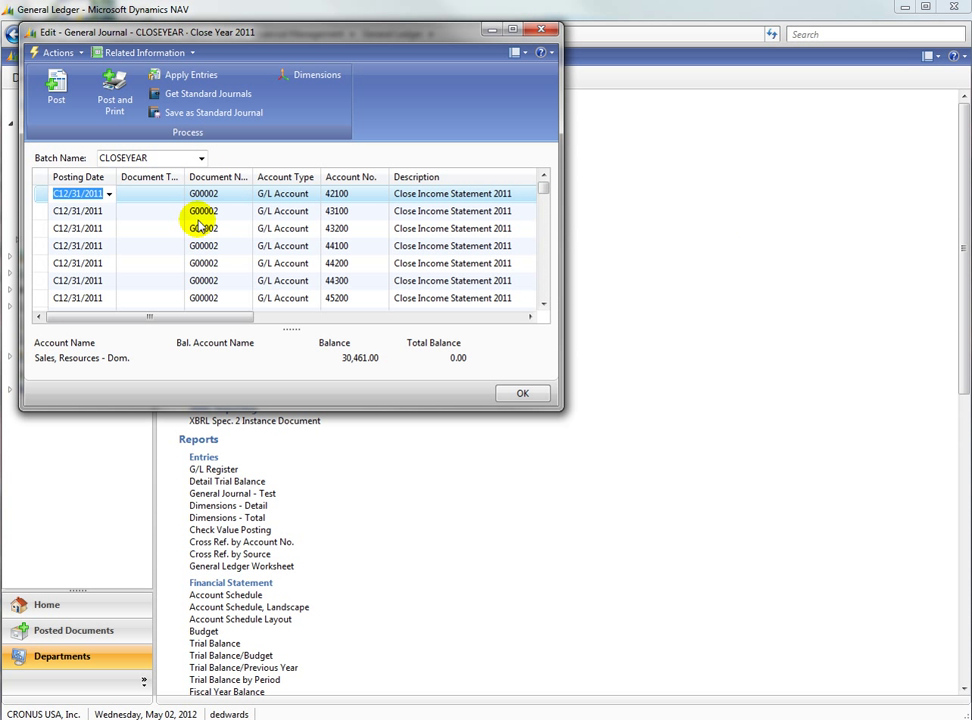
left_click_drag(373, 406, 391, 546)
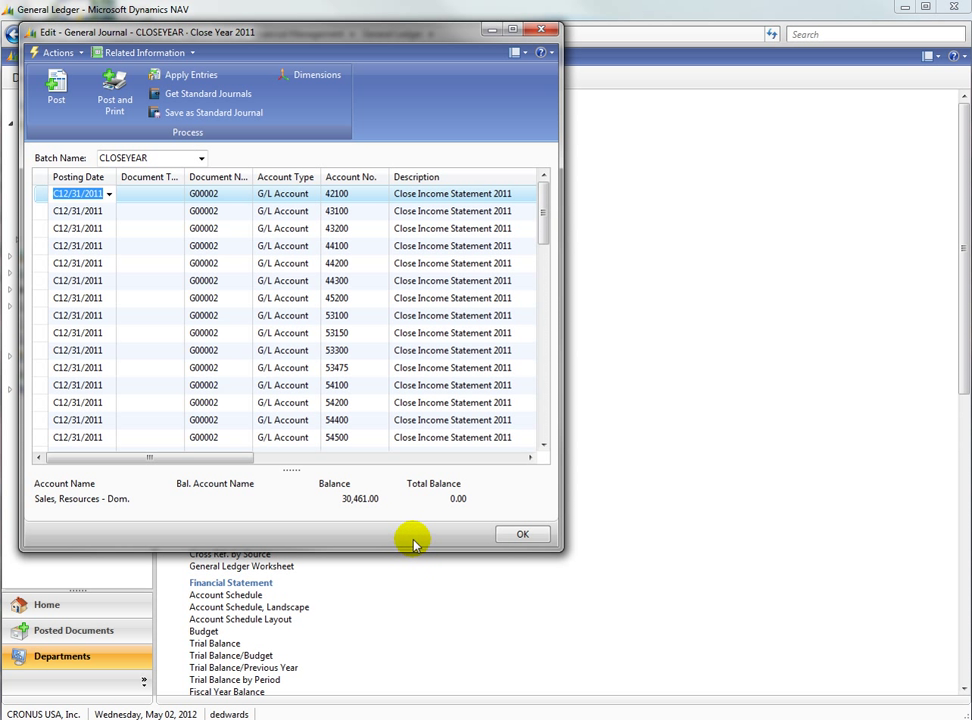
left_click(56, 87)
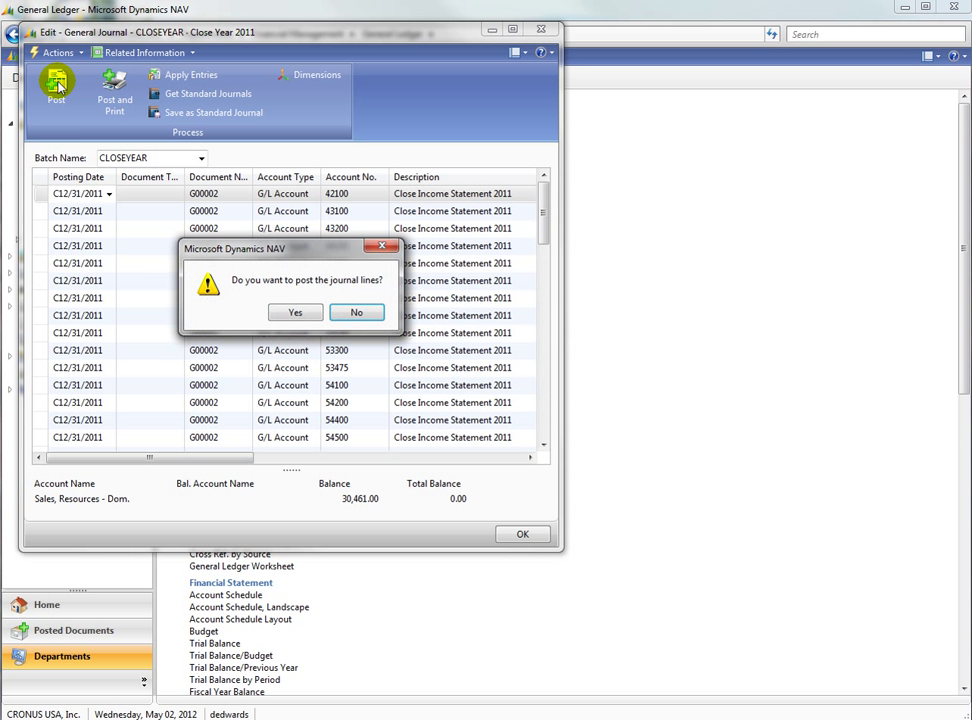
left_click(288, 315)
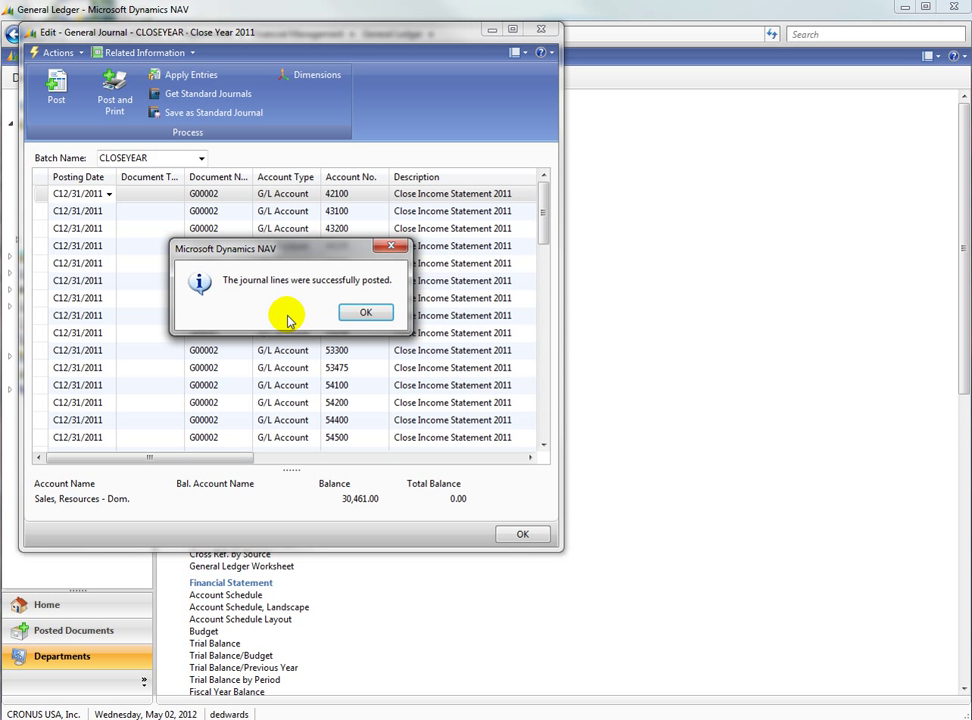
left_click(362, 314)
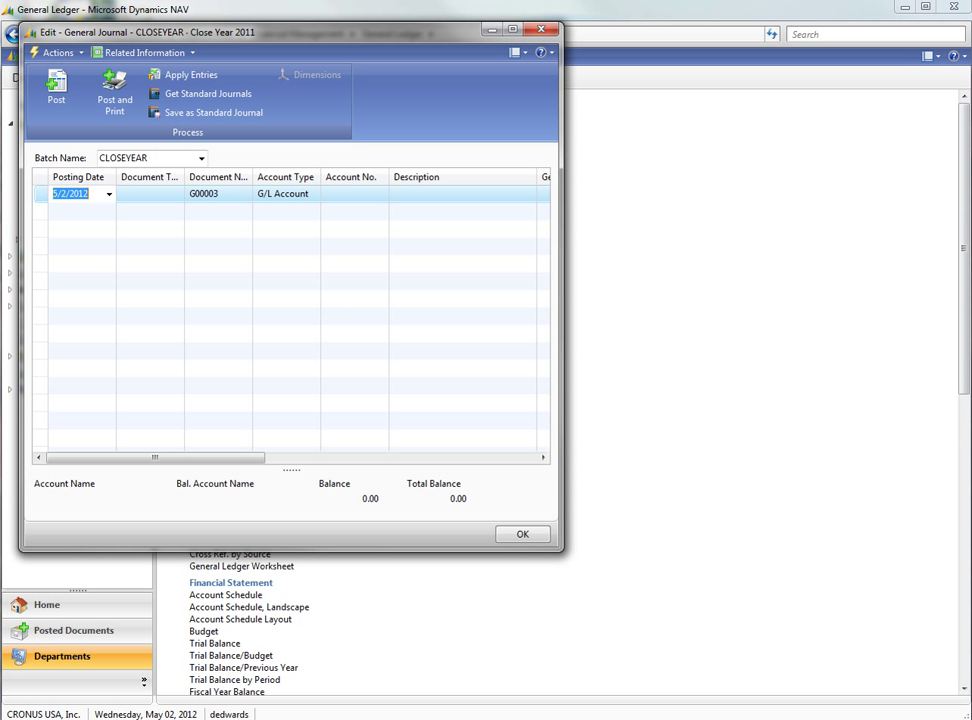
left_click(525, 536)
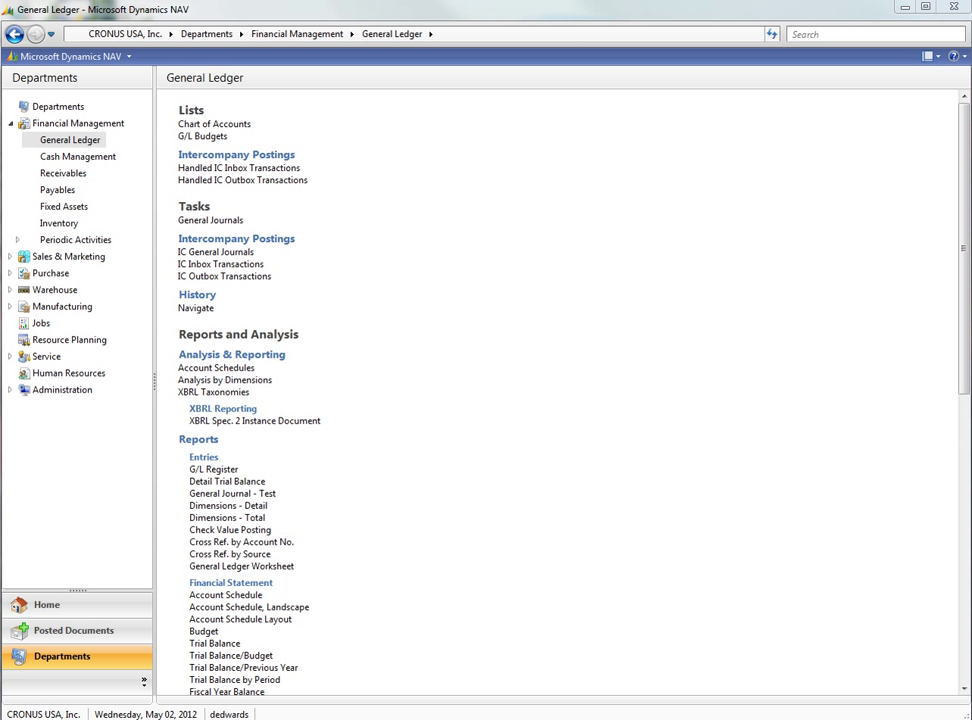